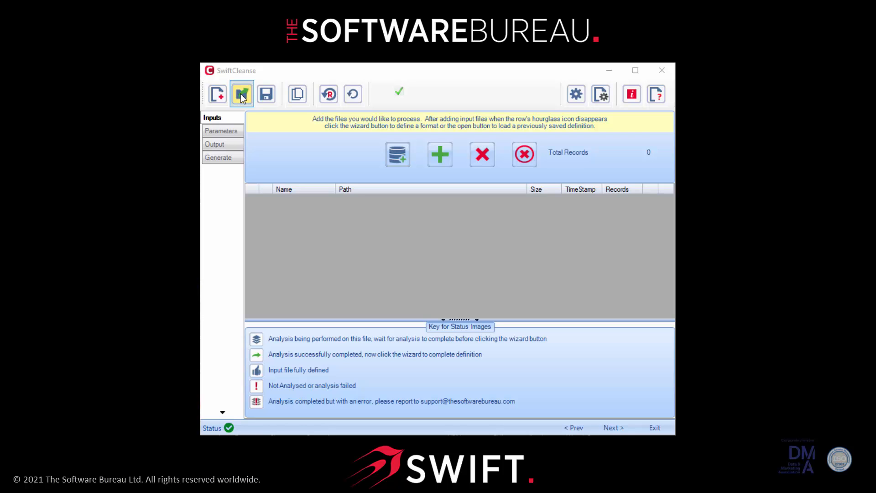
Examine the project definition open and save dialogs and the ODBC Wizard's data source types, cancelling each.
click(242, 95)
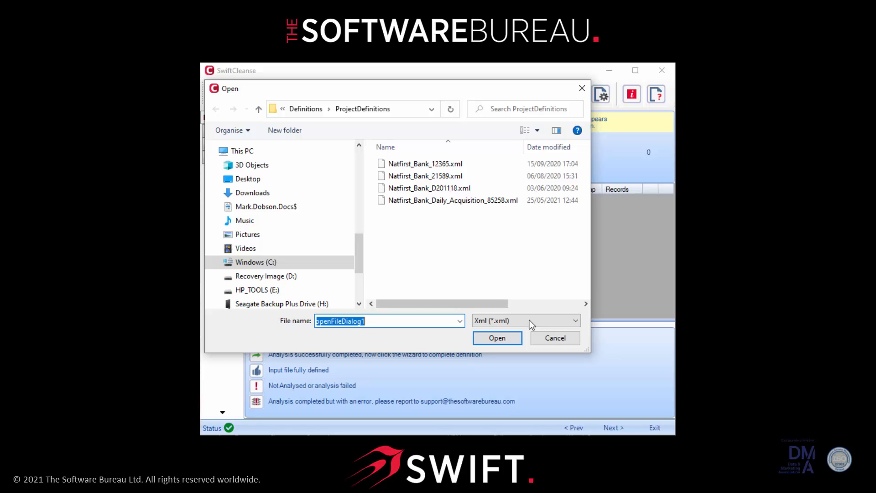
click(555, 338)
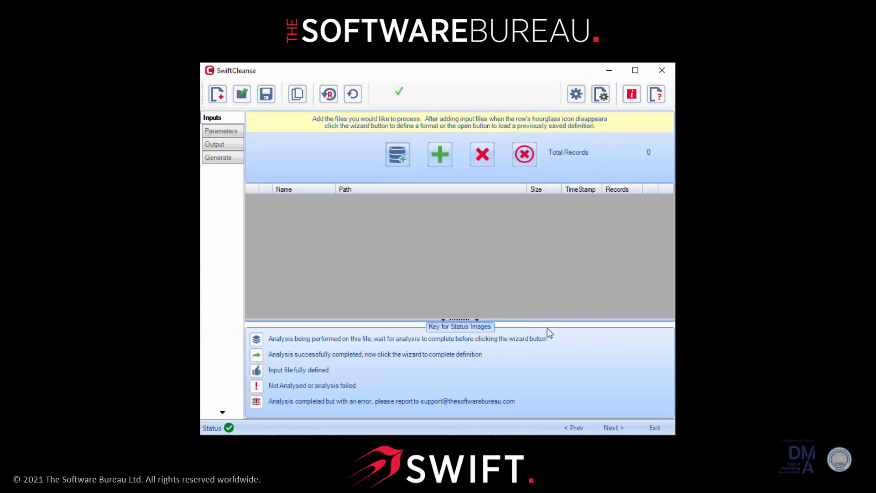
click(267, 94)
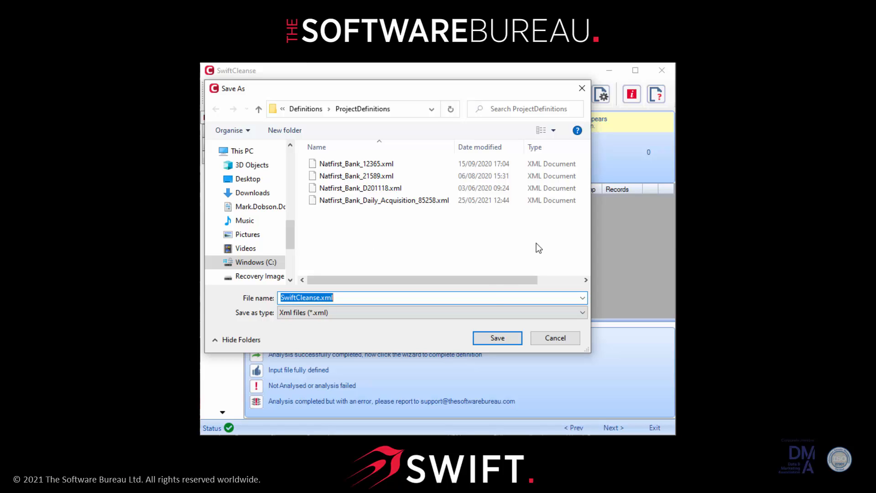
click(555, 338)
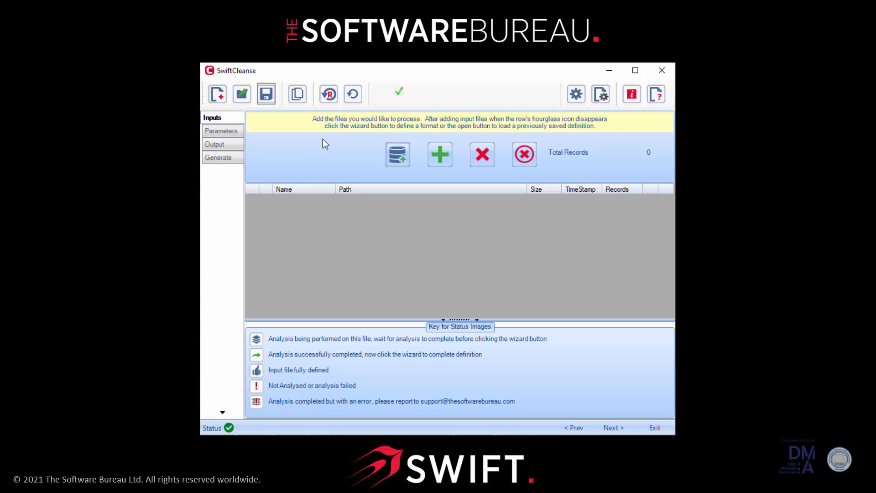
click(353, 96)
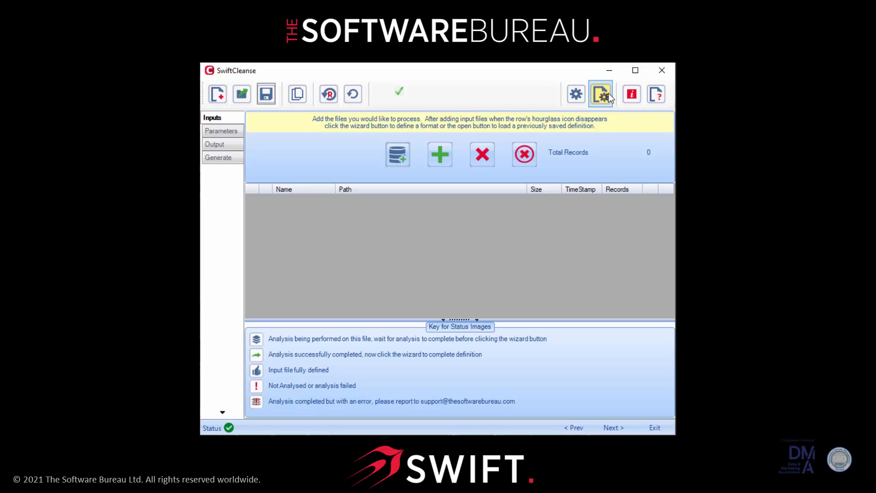
click(631, 95)
click(397, 155)
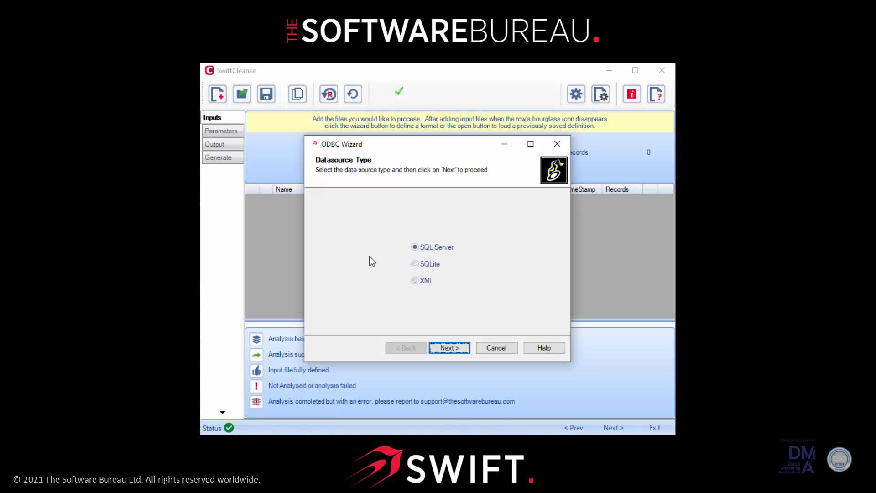
click(497, 347)
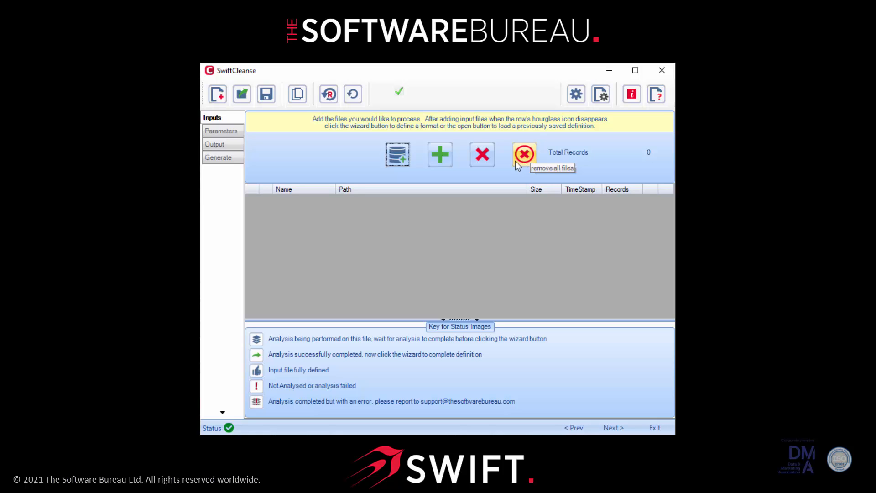
Add the input file Swift Demo Data (11k).csv from the InputData folder.
click(437, 153)
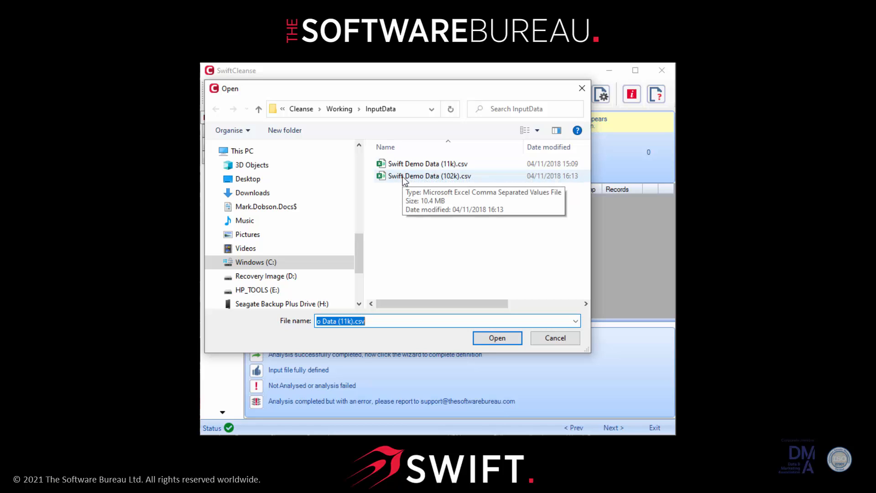
click(395, 165)
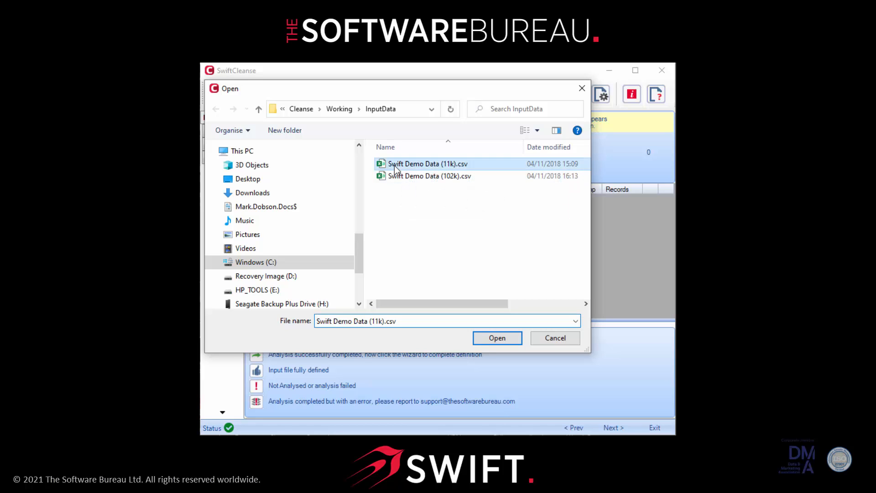
click(495, 338)
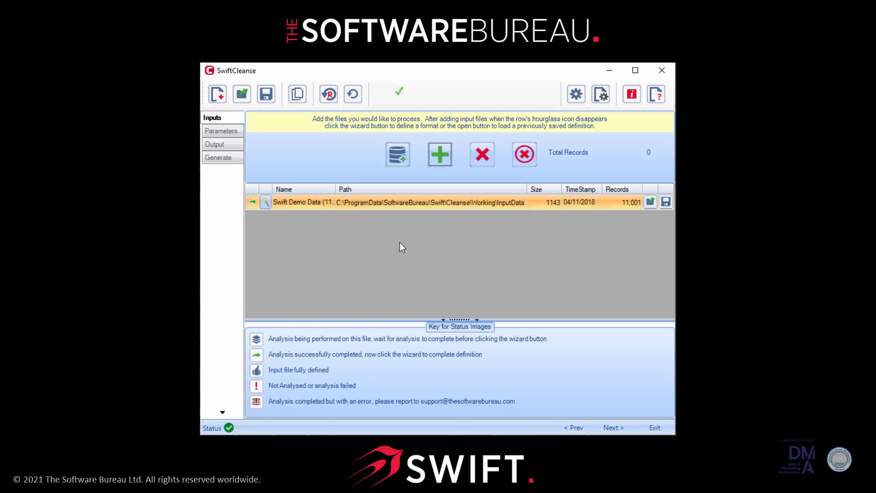
Start defining the input file's format, accepting Western European (DOS) encoding and comma-delimited fields with a double-quote qualifier.
click(266, 204)
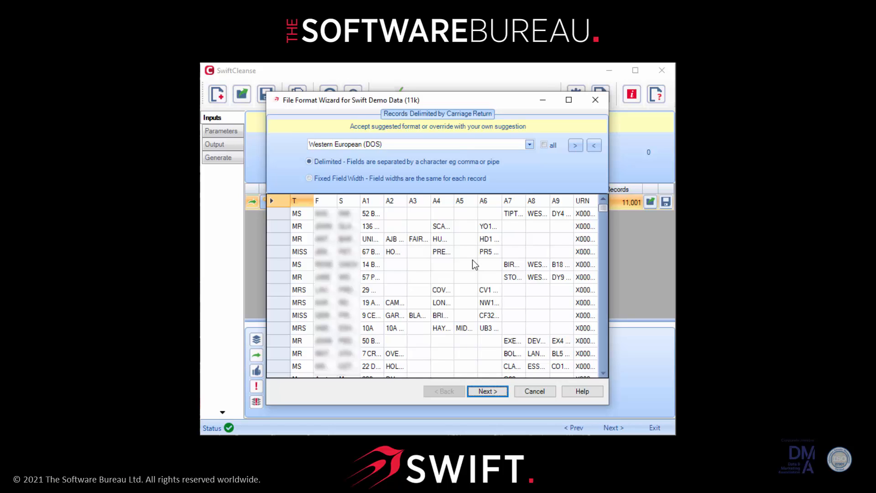
click(487, 391)
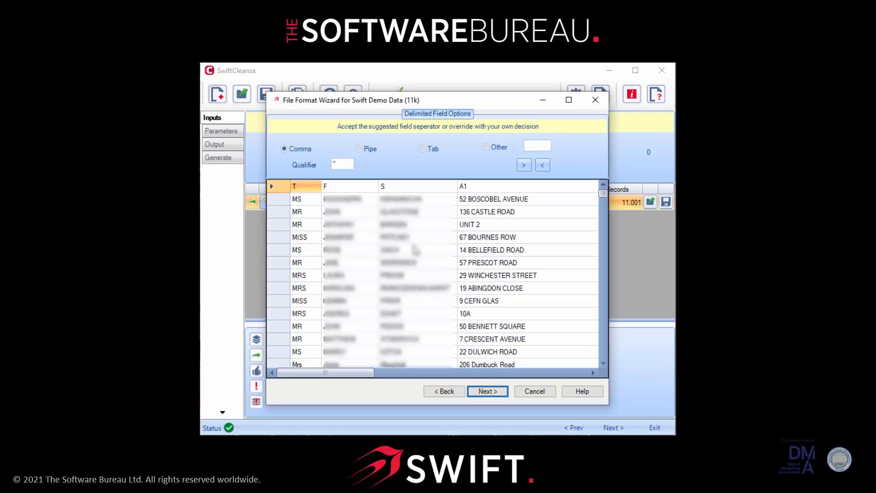
click(487, 391)
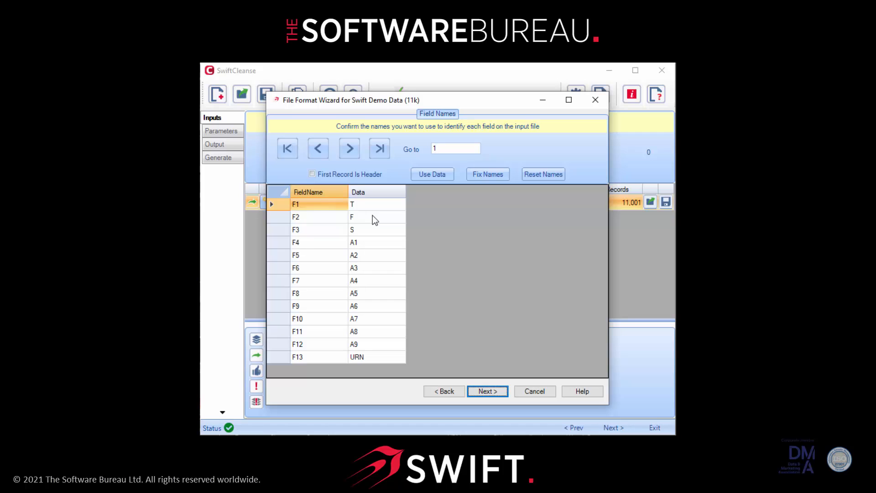
Treat the first record as the header, take the field names from it, and check them against the records up to record 6.
click(313, 174)
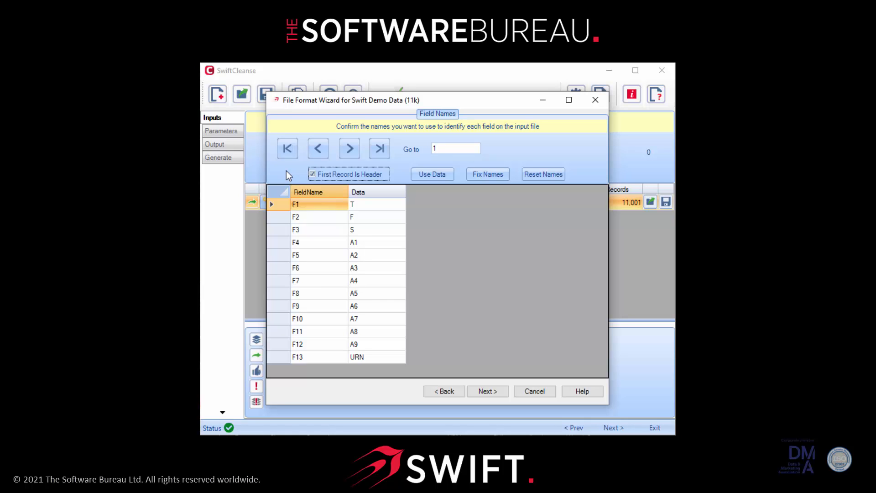
click(312, 174)
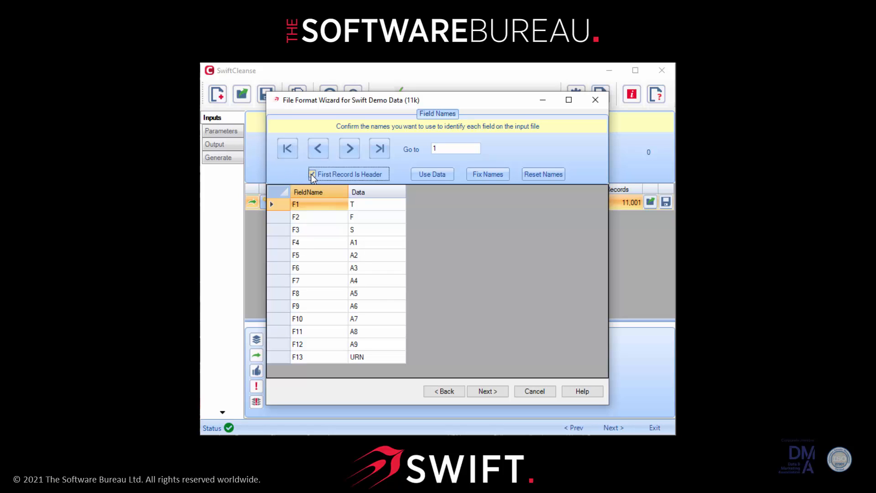
click(431, 175)
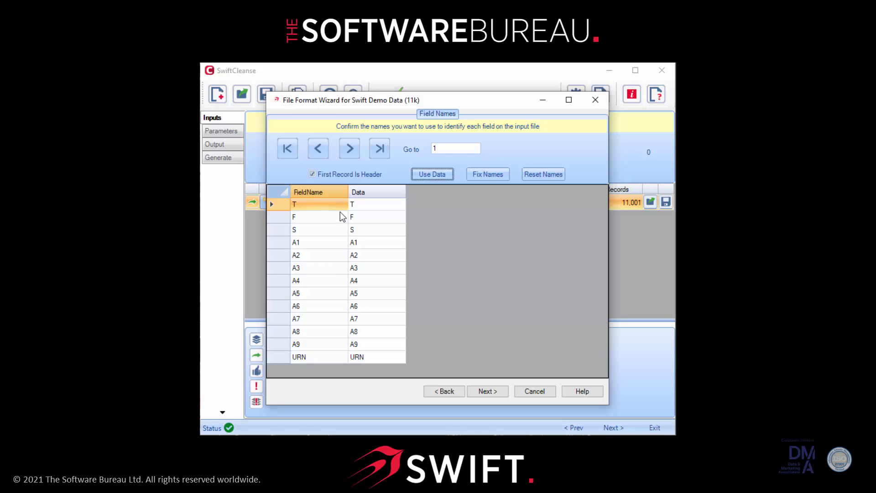
click(349, 148)
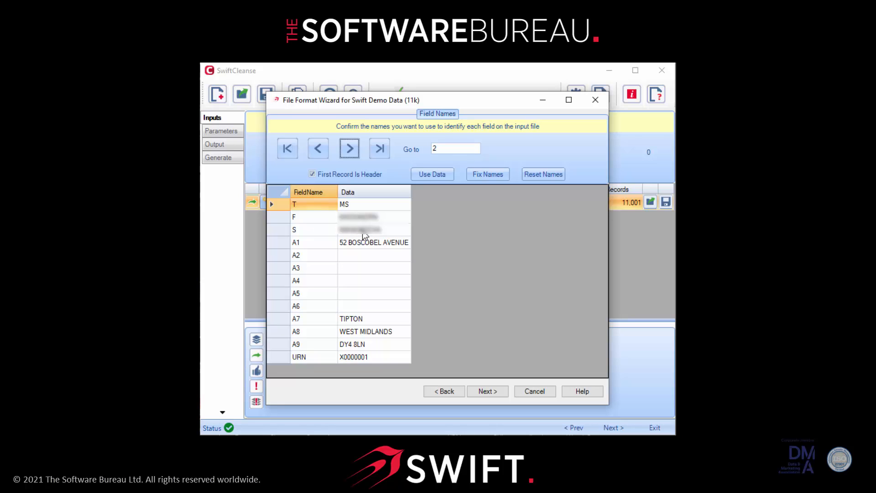
click(351, 150)
click(352, 150)
click(351, 150)
click(350, 150)
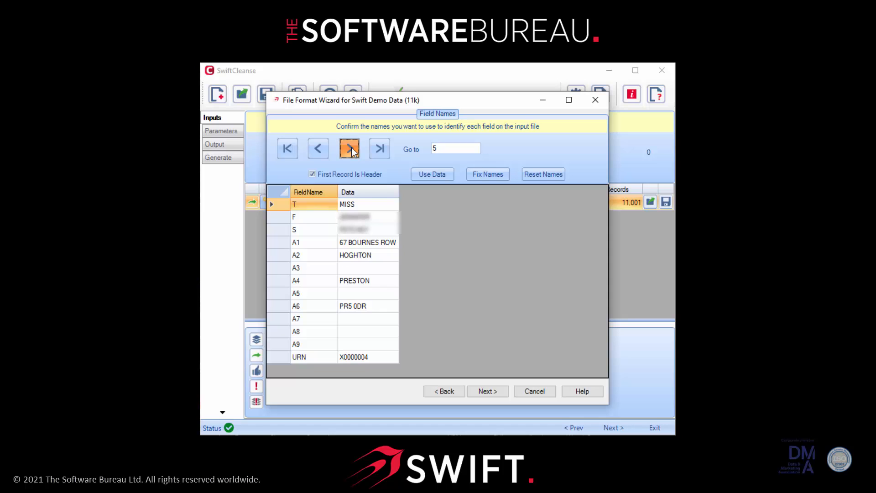
click(351, 149)
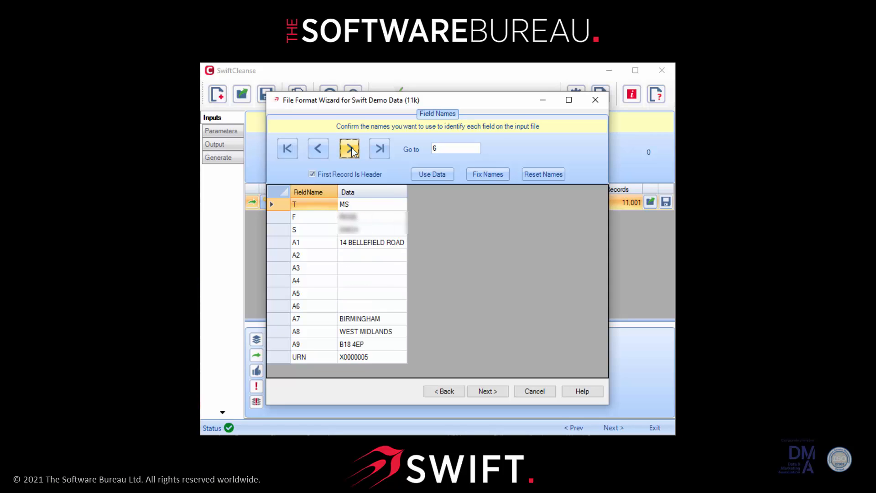
click(491, 394)
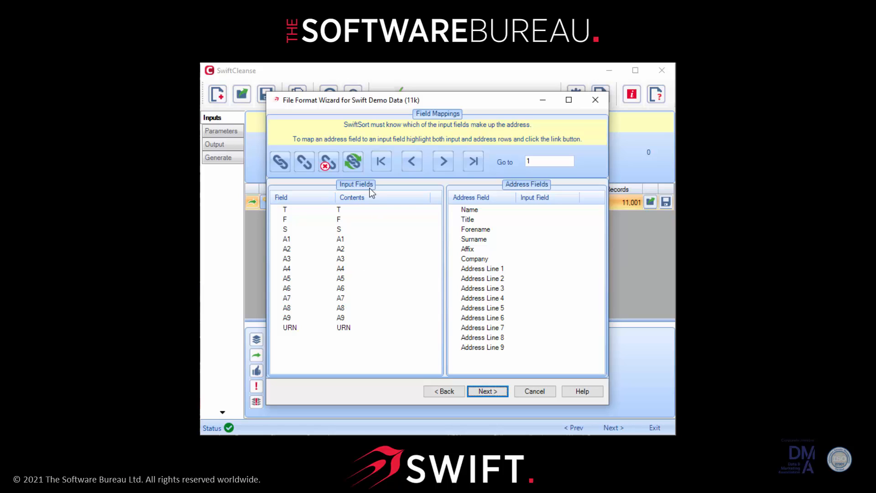
Auto-map the input fields to the address fields and complete the format definition using Title Forename Surname Affix.
click(354, 163)
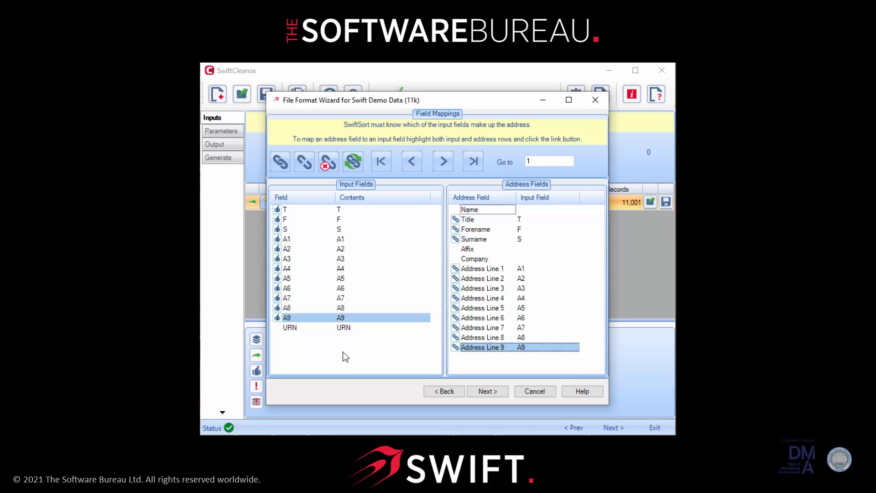
click(491, 391)
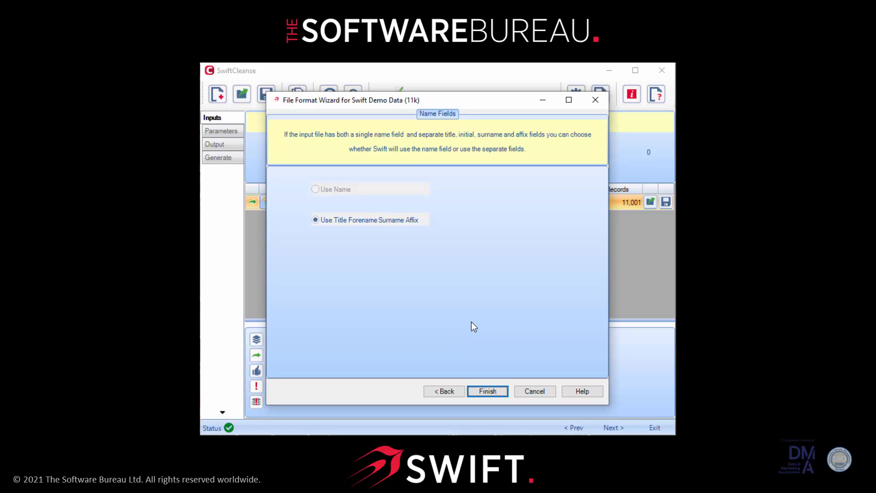
click(487, 392)
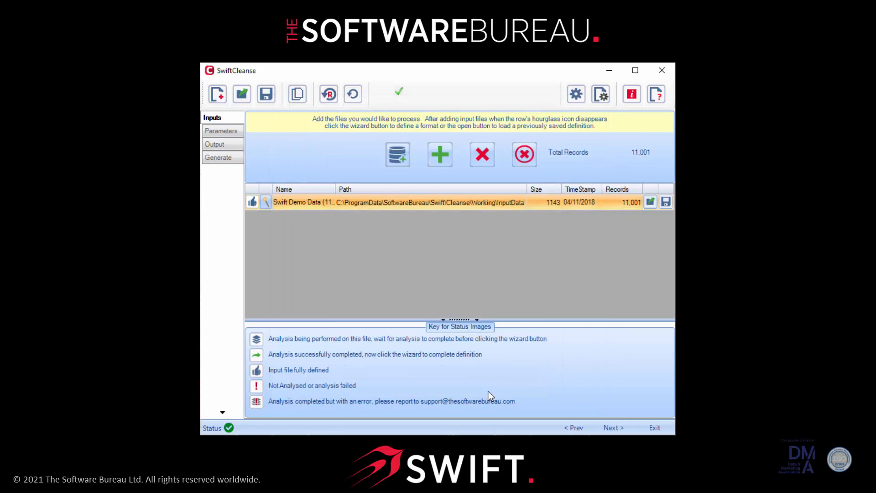
Go to the job parameters and examine the available Relocation, Deceased, and Movers and NMR datasets.
mouse_move(253, 207)
click(612, 428)
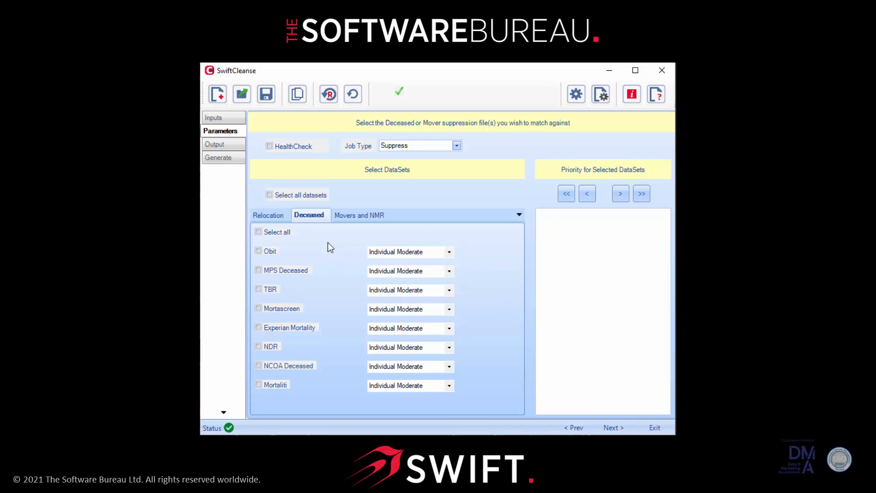
click(268, 219)
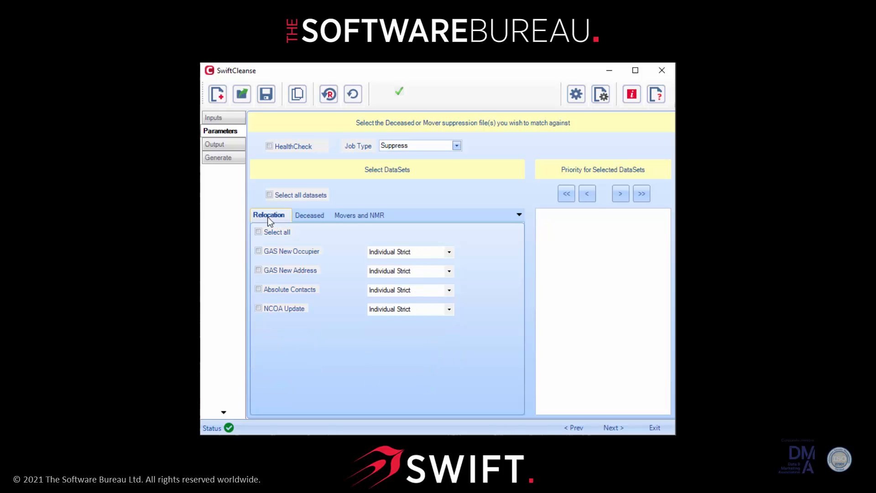
click(310, 215)
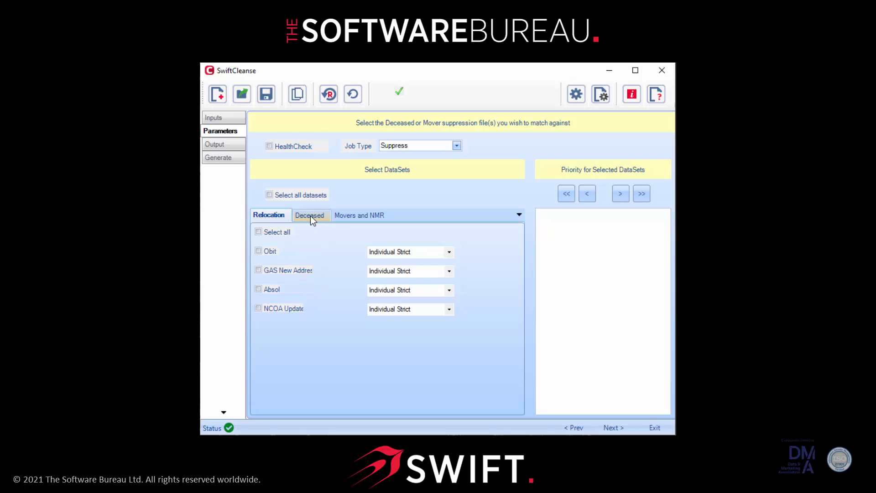
click(357, 222)
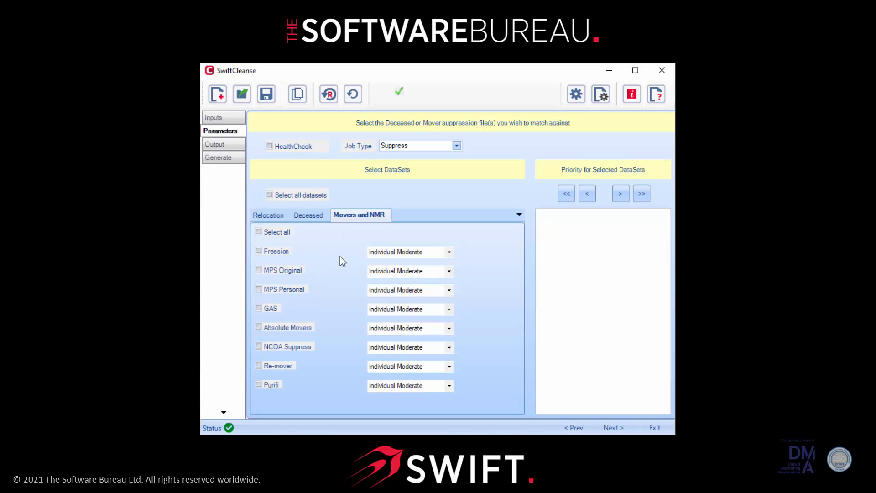
click(263, 217)
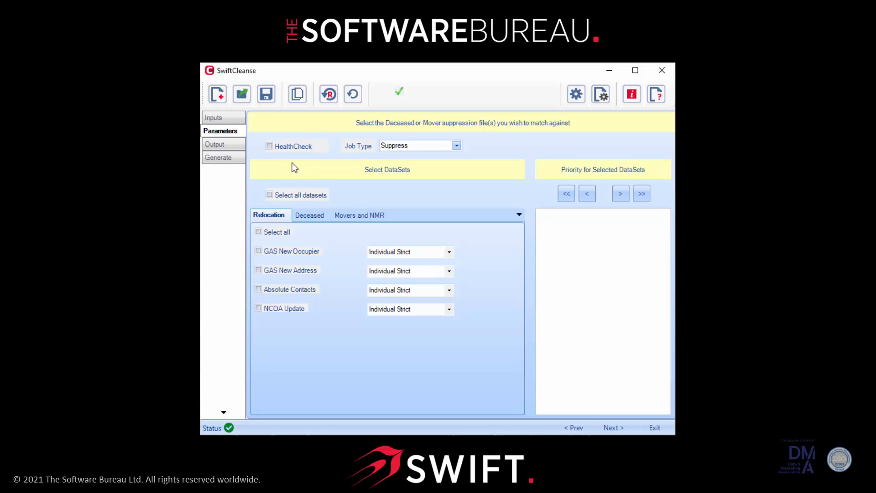
Set the job type to Flag, leave Flag Hits Only off, and enable HealthCheck for the job.
click(270, 147)
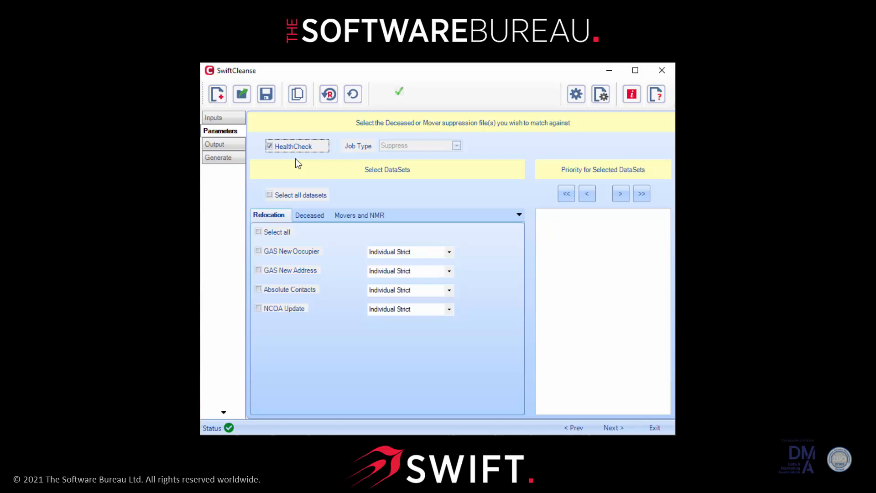
click(270, 146)
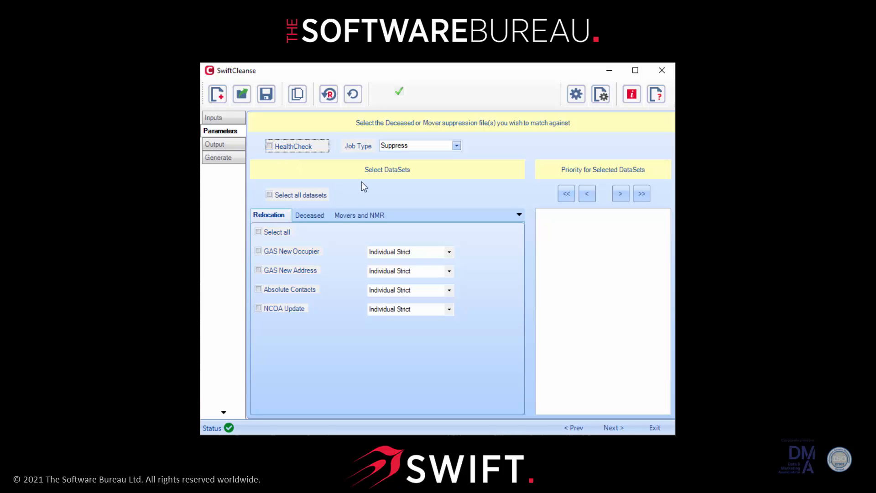
click(457, 146)
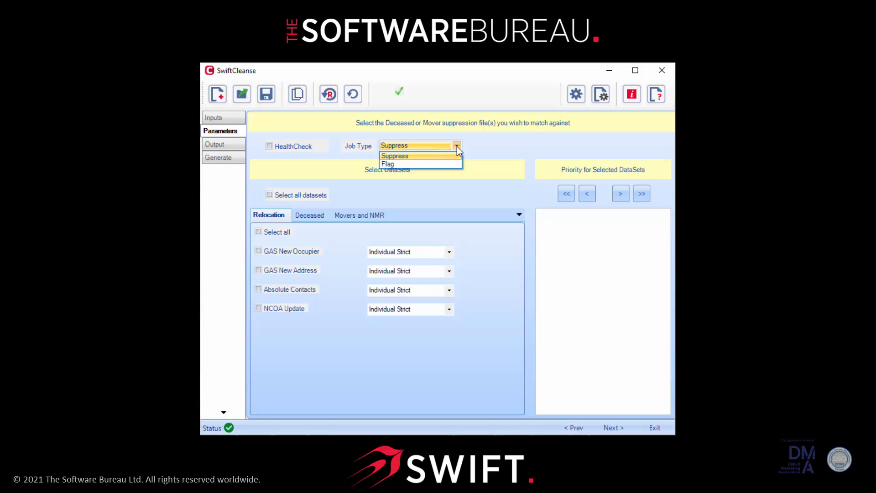
click(401, 162)
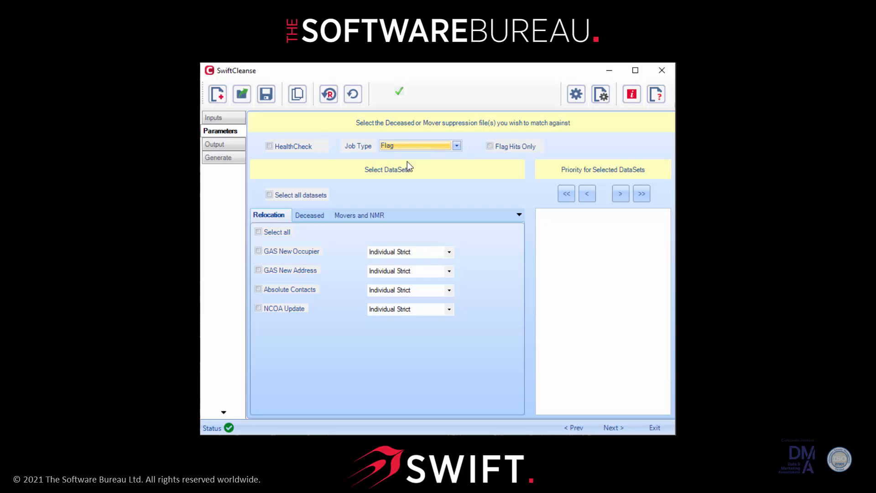
click(491, 146)
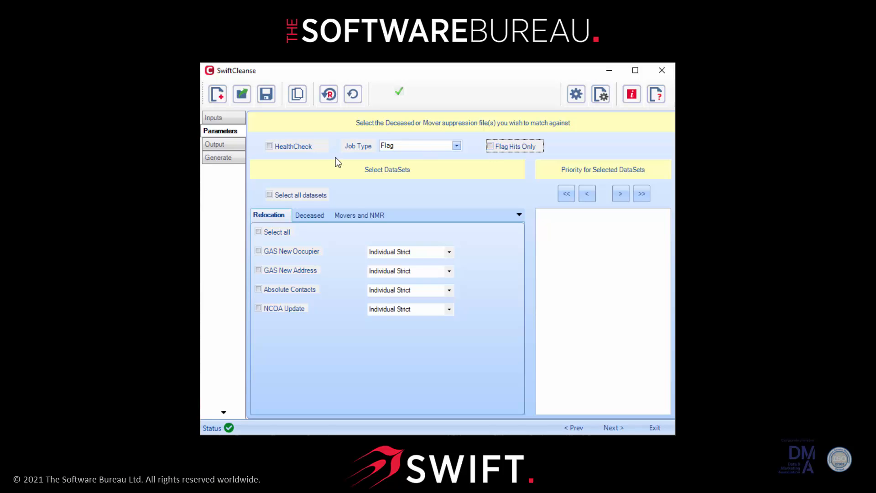
click(270, 146)
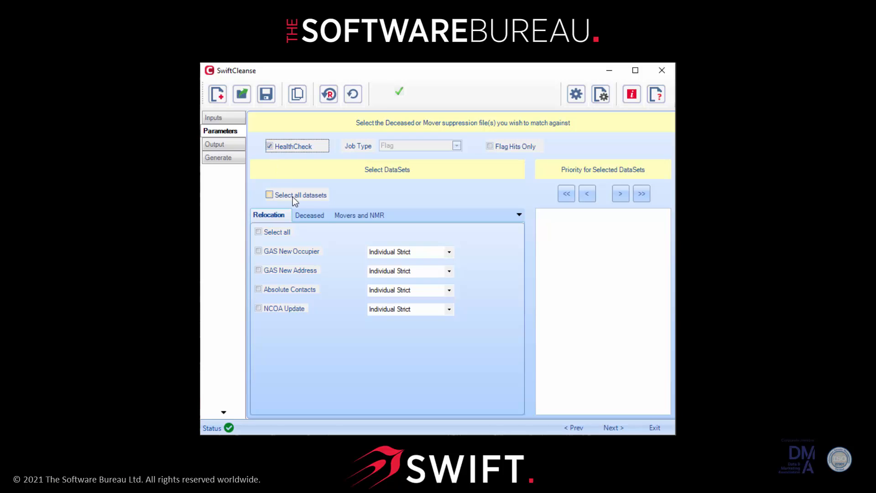
Select the Mortascreen and TBR deceased datasets, rank TBR above Mortascreen, and keep TBR's match level at Individual Moderate.
click(311, 217)
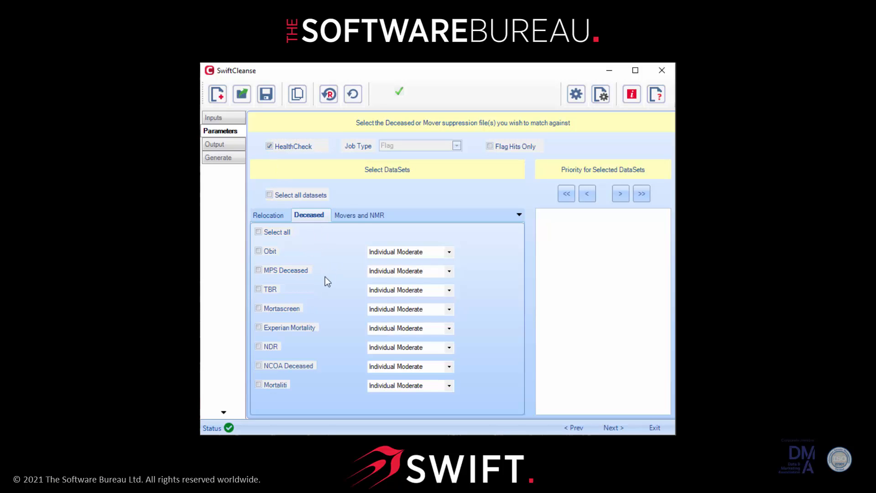
click(258, 309)
click(258, 290)
click(543, 230)
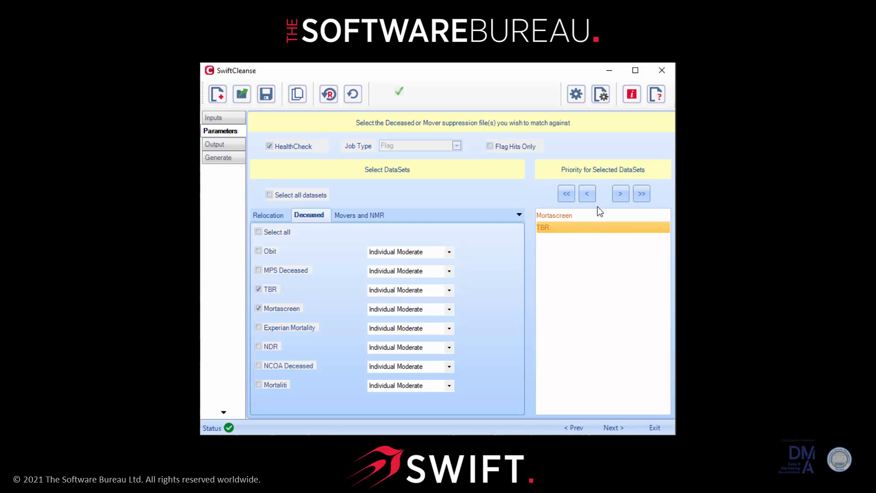
click(588, 194)
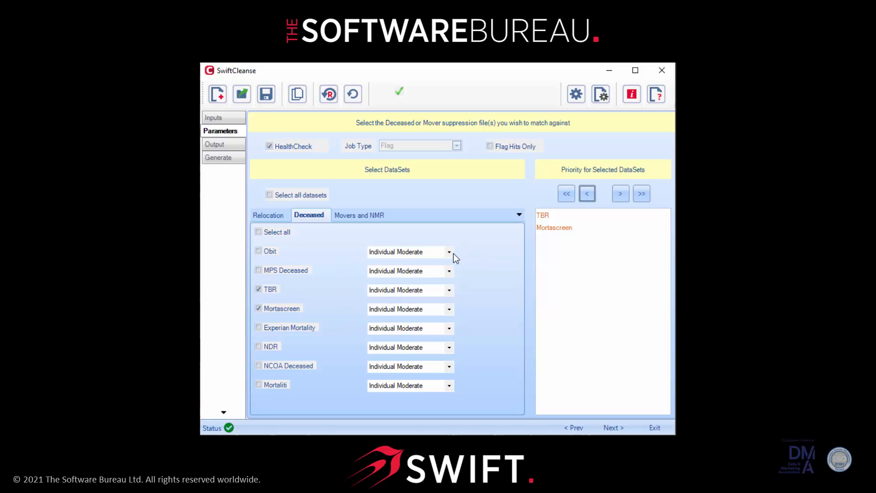
click(449, 291)
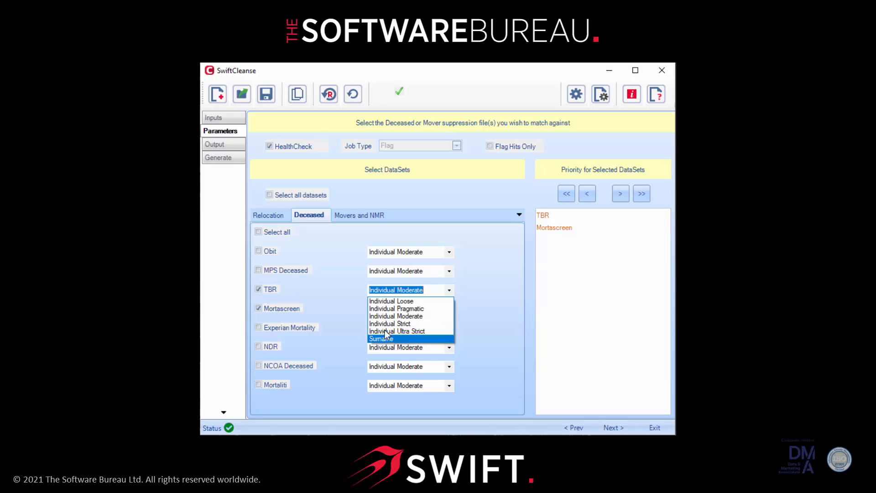
click(330, 298)
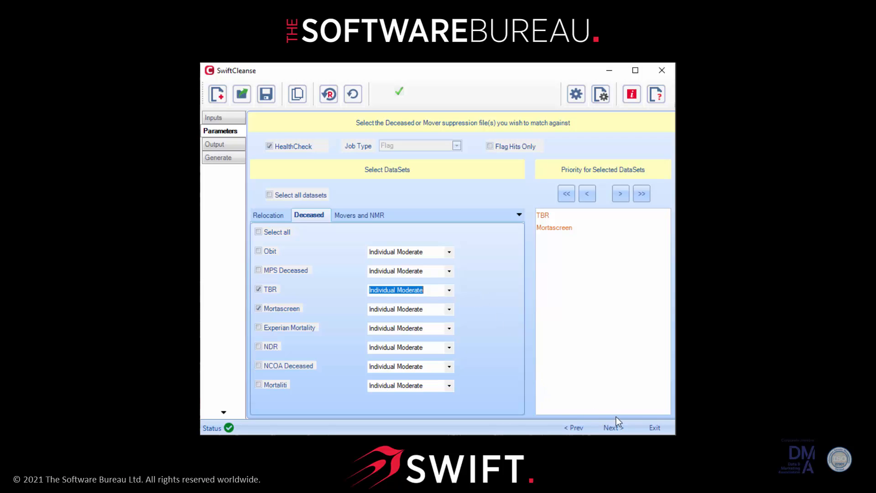
Go to the output settings, keep the pipe-delimited format, and name the output file Natfirst_Bank.
click(613, 428)
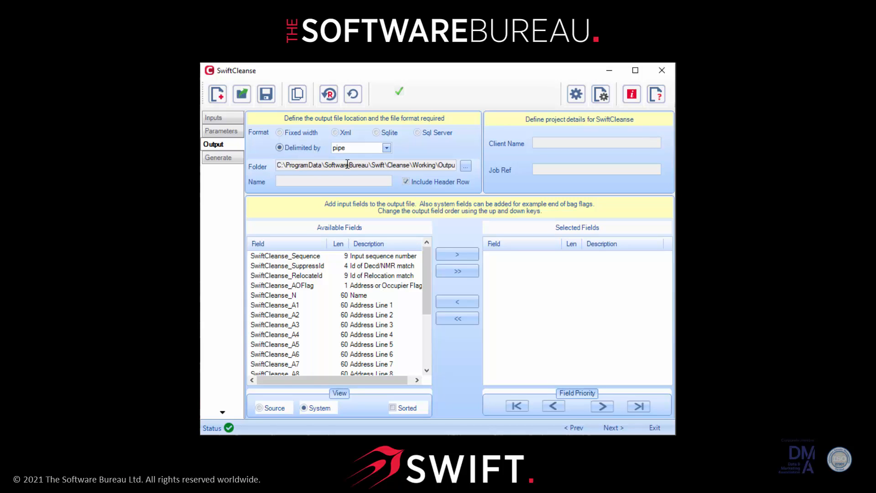
click(386, 148)
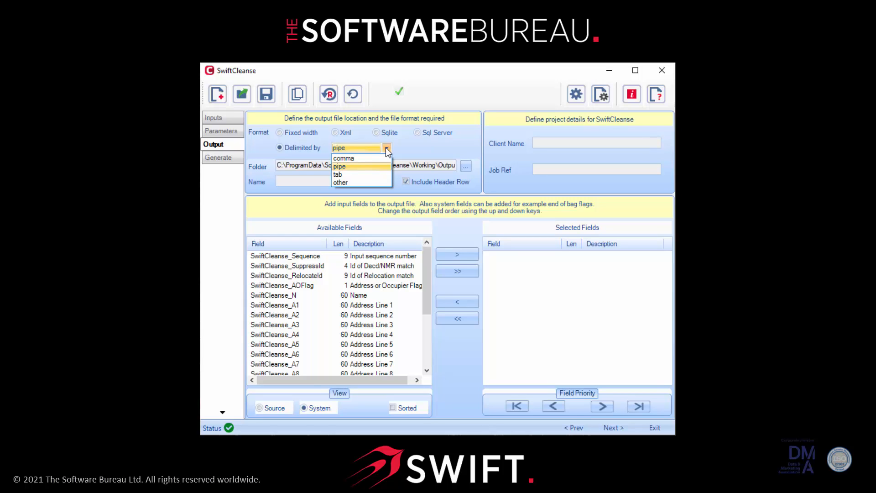
click(386, 148)
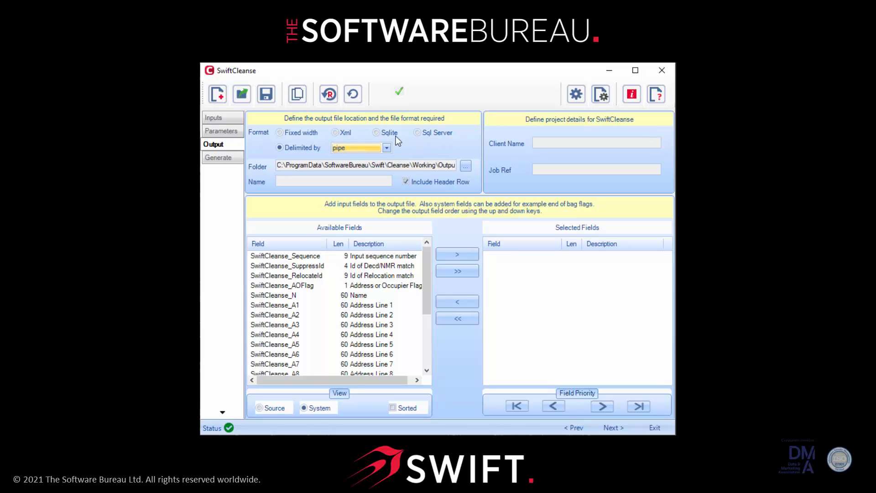
click(299, 179)
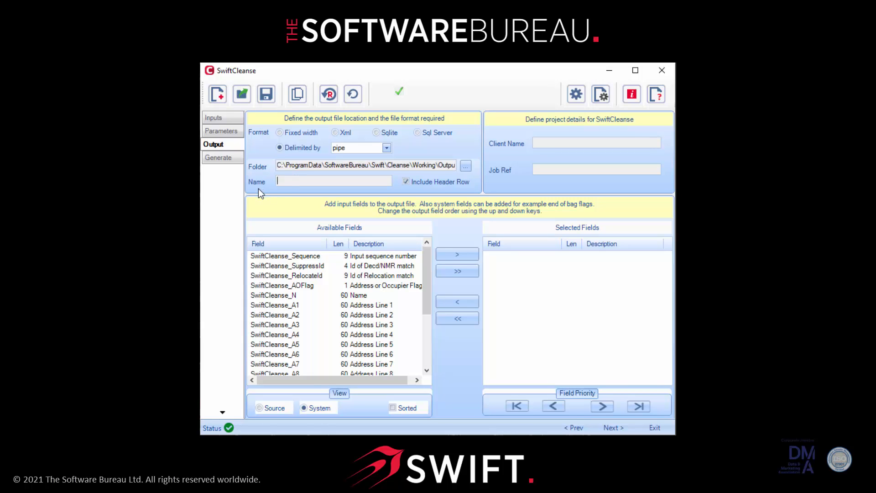
text(Natfirst_Bank)
Fill in the project details with client name Natfirst Bank and job reference 1343.
click(582, 143)
text(Natfirst Bank)
click(564, 171)
text(1343)
Add all source fields and the system field SwiftCleanse_SuppressId to the selected output fields.
click(261, 410)
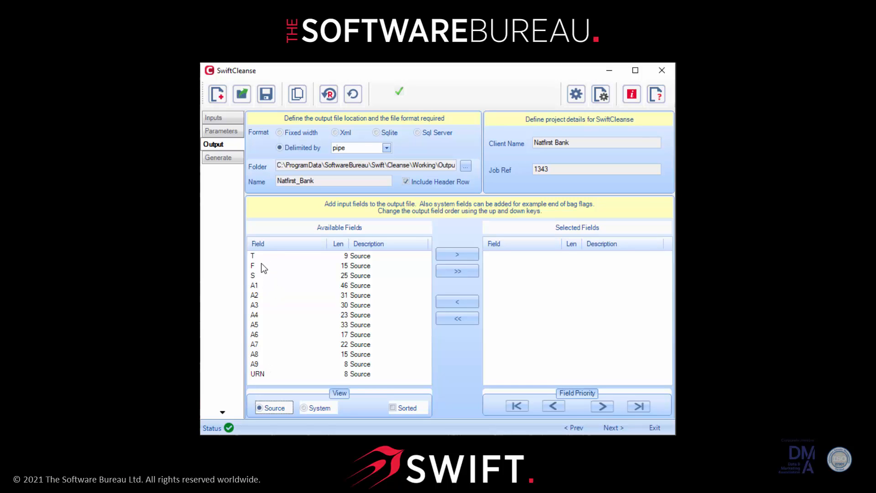
click(458, 272)
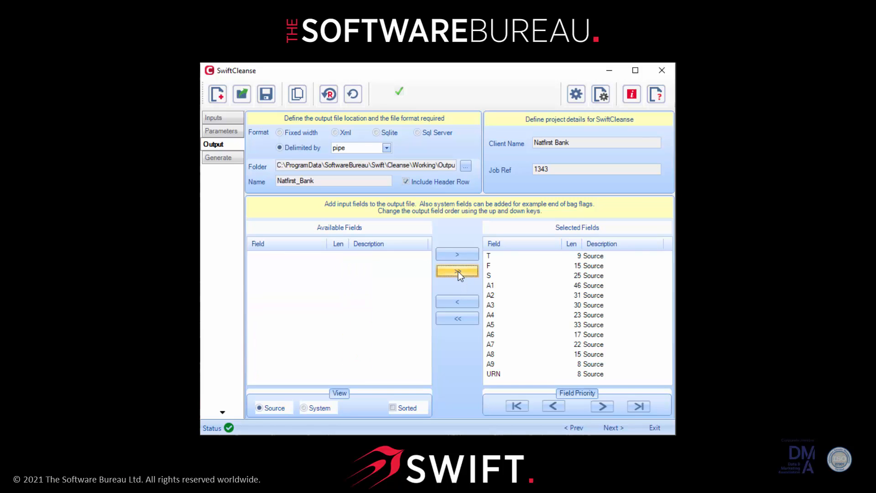
click(304, 407)
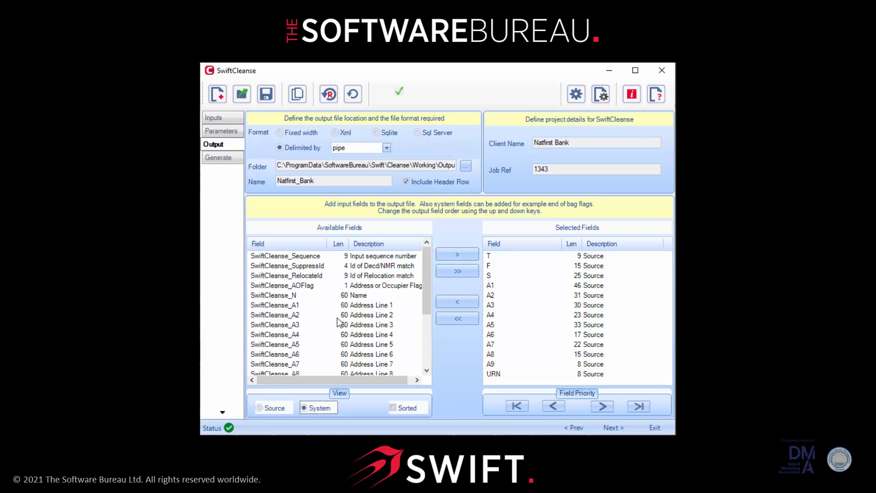
click(378, 266)
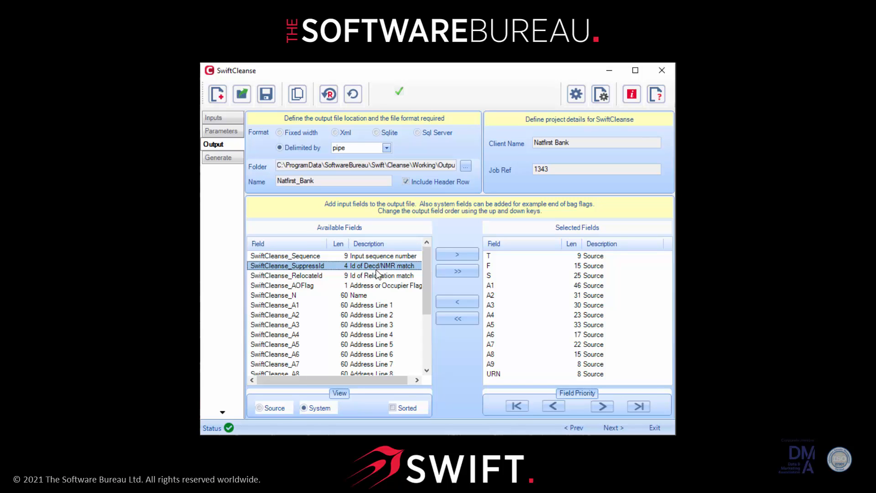
click(457, 253)
scroll(574, 332, down, 1)
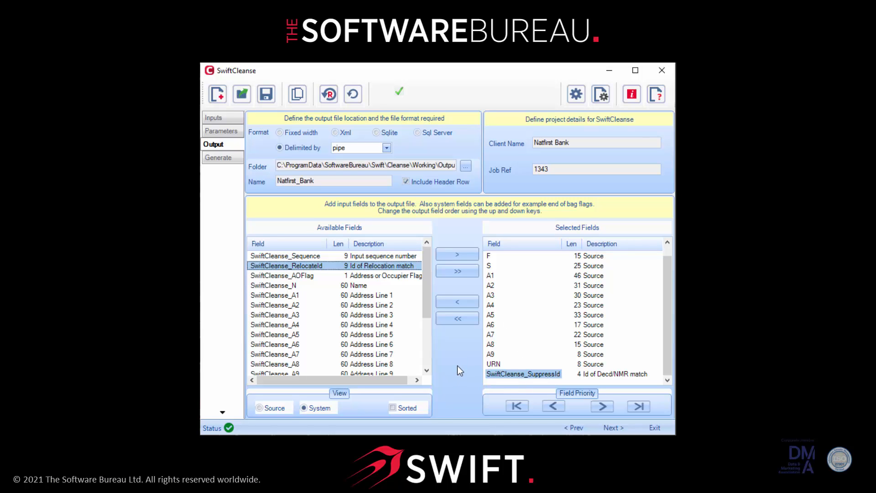
Run the HealthCheck job, read its PDF report through to the Dataset Matches page, and close the report.
click(612, 427)
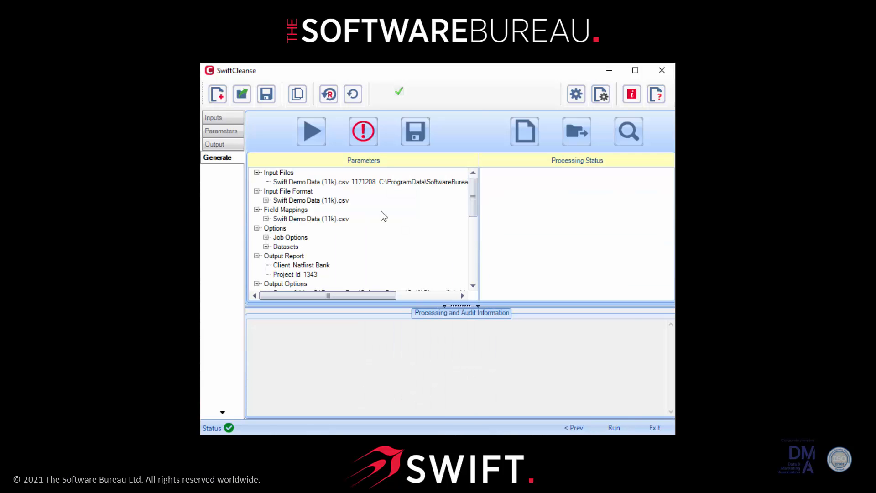
click(310, 132)
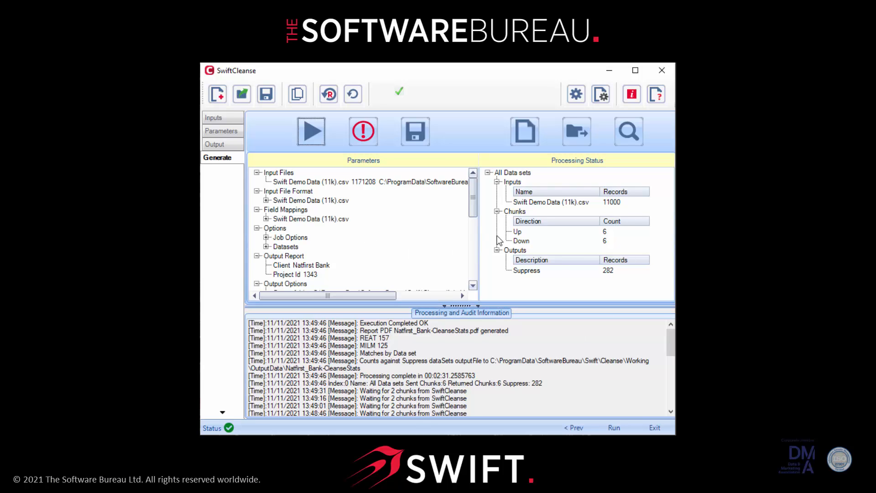
click(519, 132)
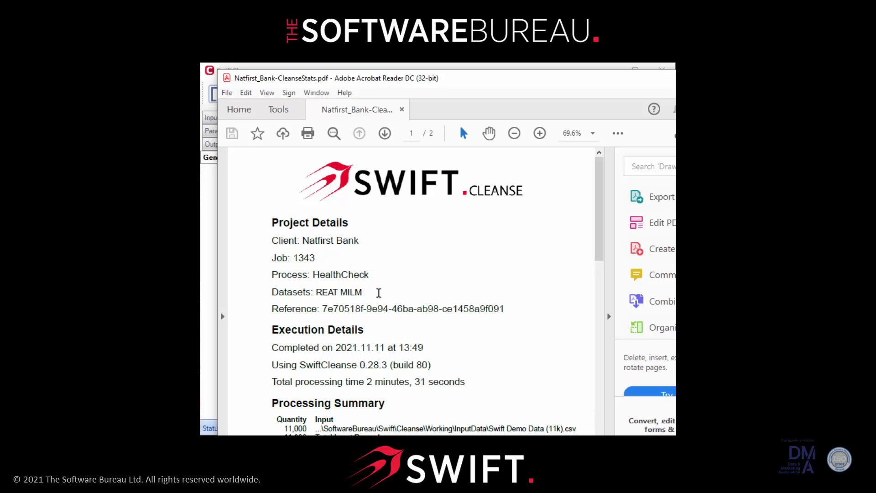
drag(601, 227, 601, 278)
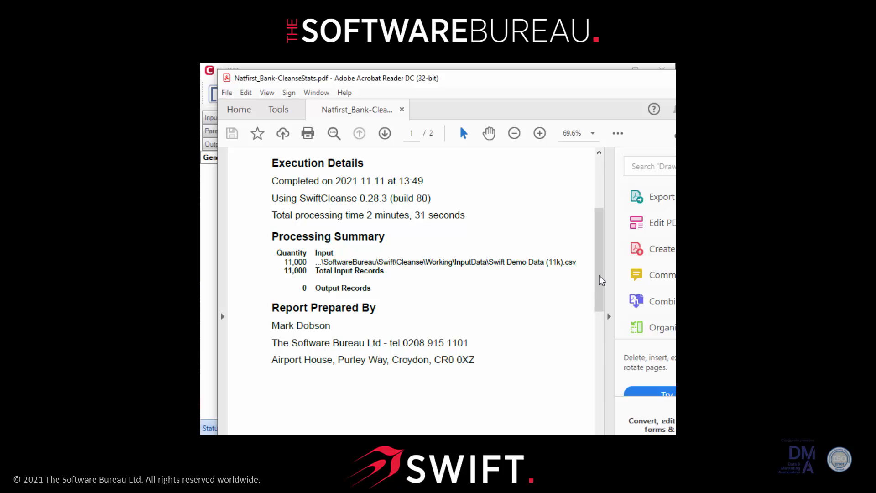
drag(601, 280, 611, 391)
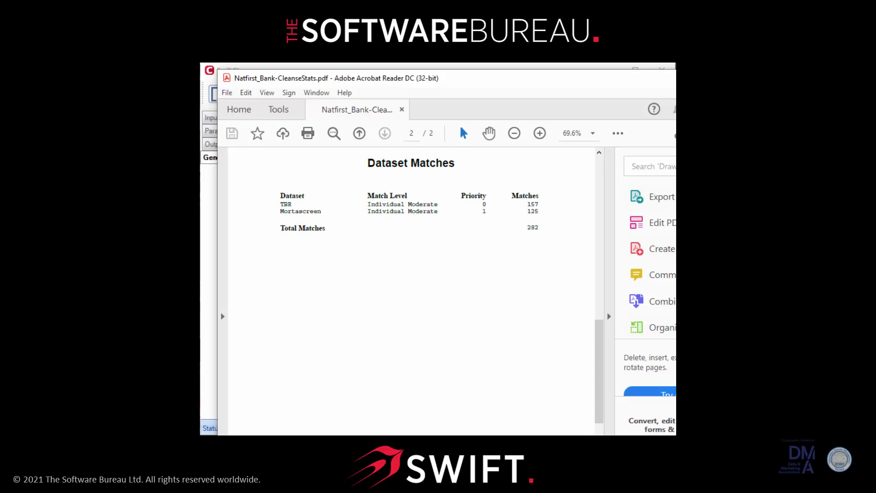
key(alt+F4)
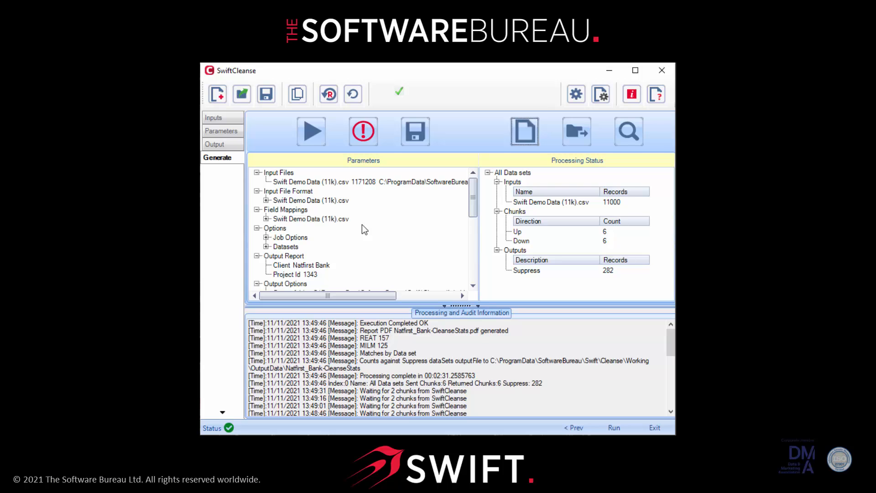
Return to the job parameters, turn off HealthCheck, keep the job type Flag, and enable Flag Hits Only.
click(220, 132)
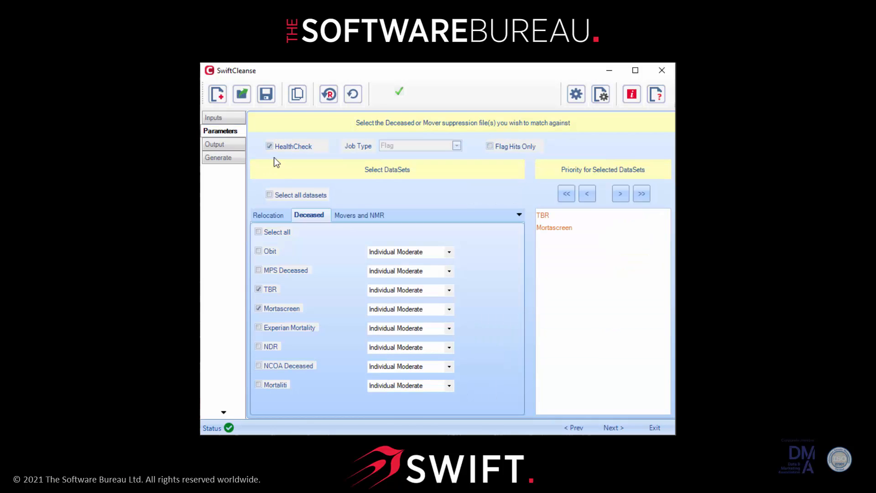
click(270, 146)
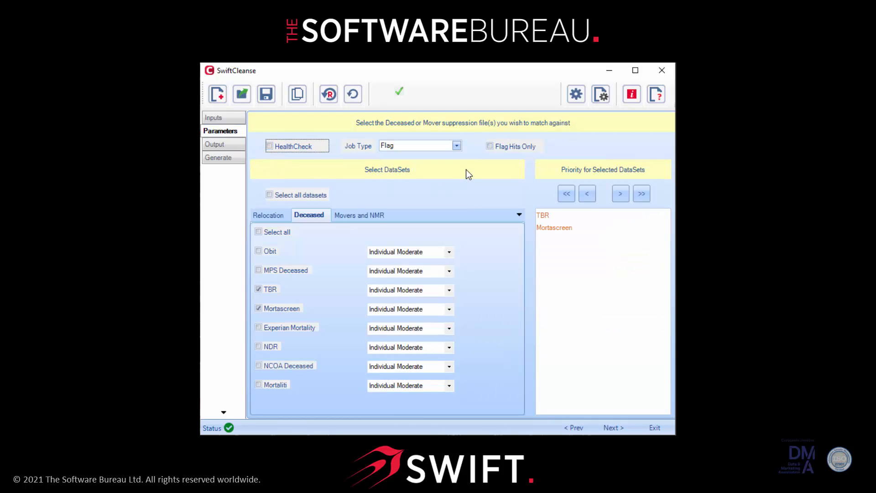
click(457, 146)
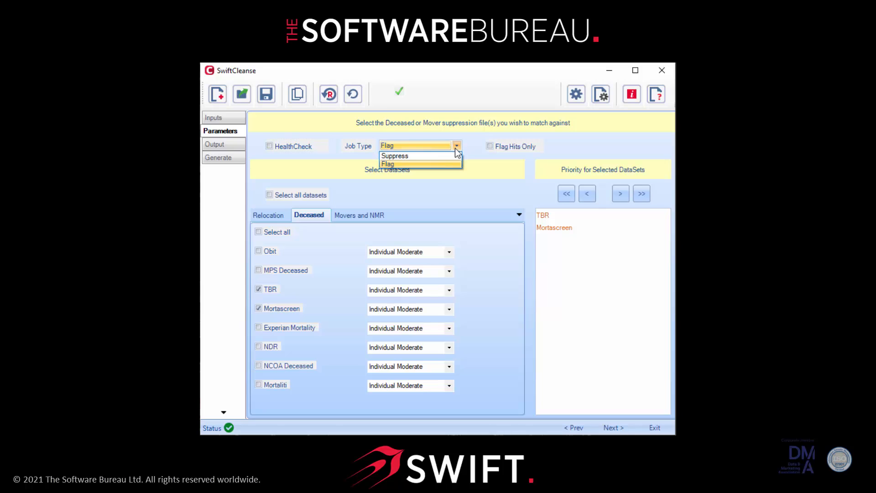
click(429, 165)
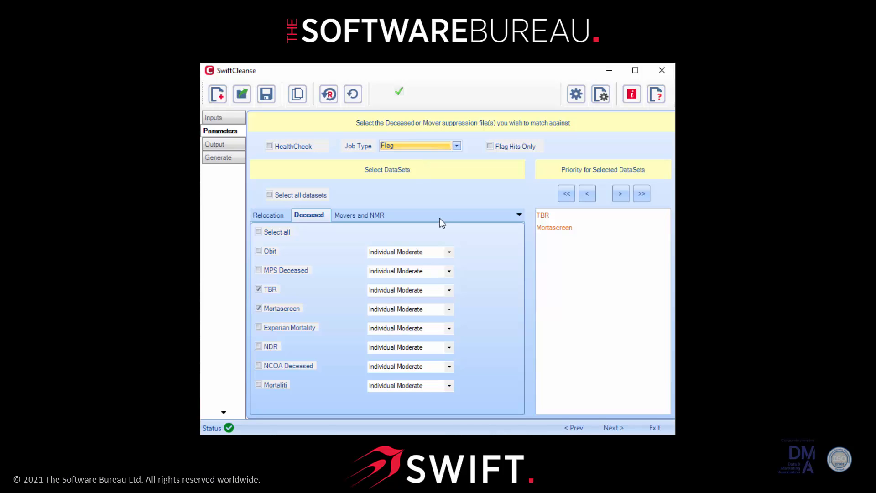
click(491, 147)
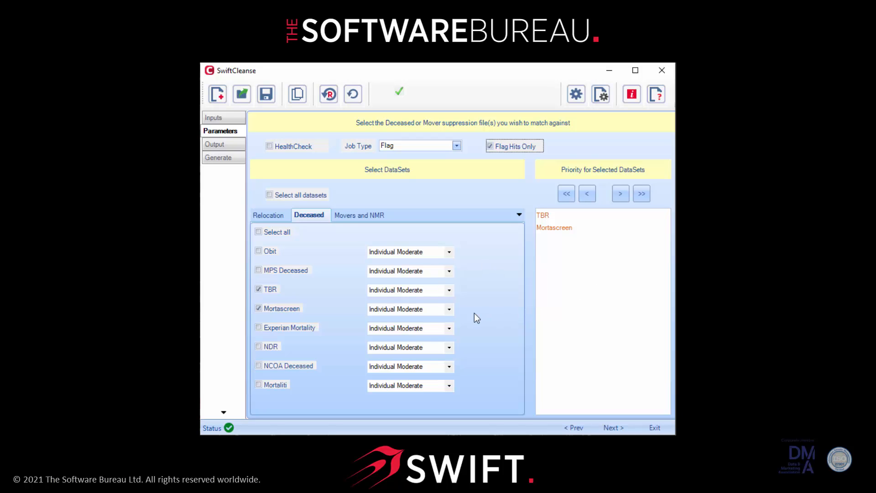
Proceed with the existing output settings and run the Flag job.
click(609, 427)
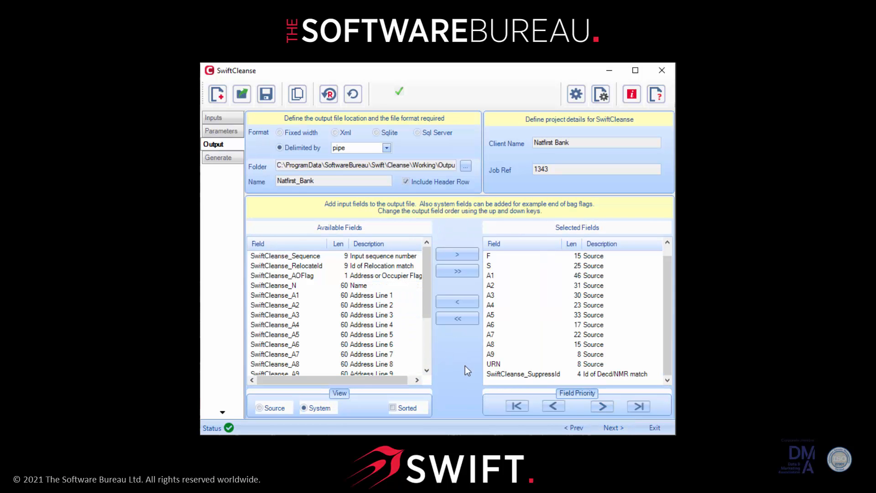
click(610, 427)
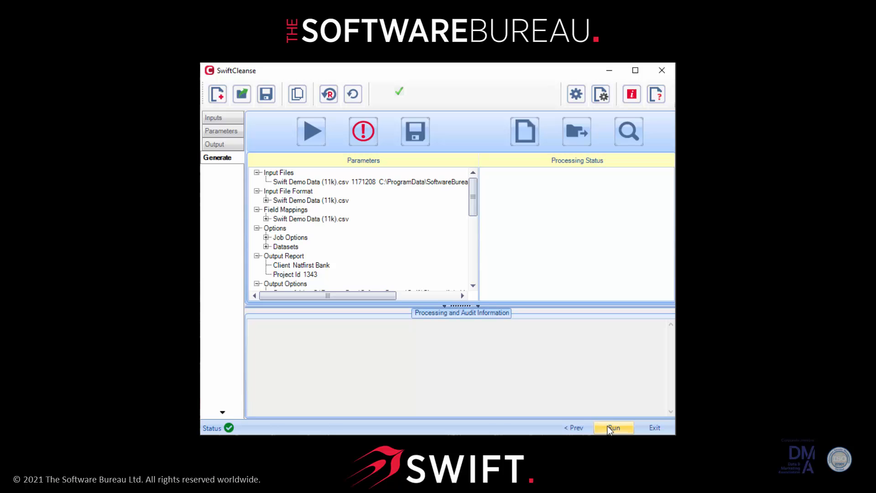
click(311, 135)
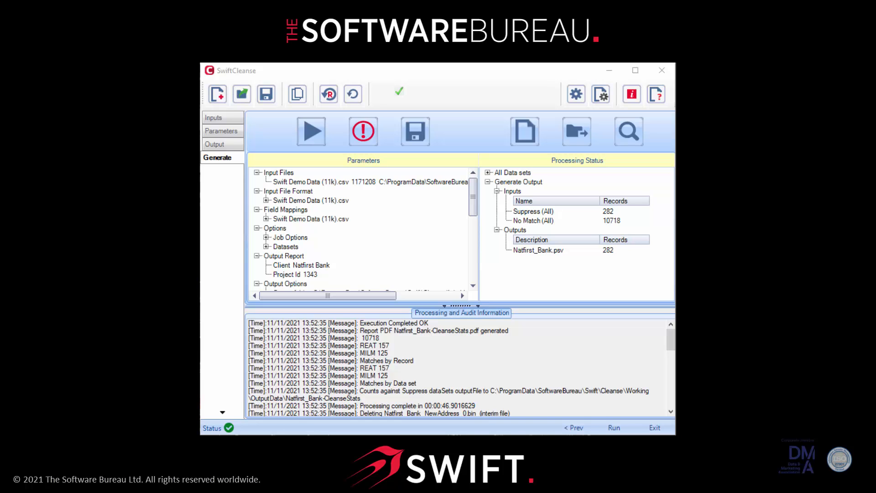
Examine the suppression IDs on the first records of Natfirst_Bank.psv in Notepad, and close the file.
drag(875, 120, 512, 109)
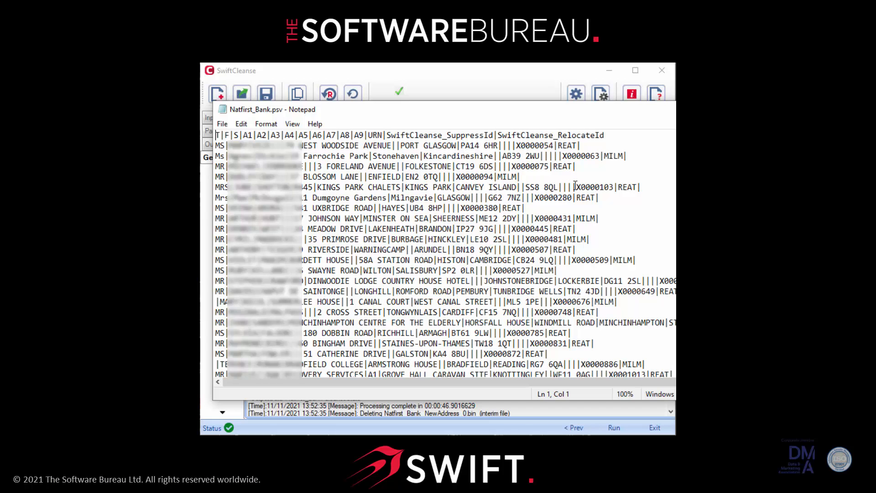
click(561, 146)
drag(561, 146, 624, 157)
key(alt+F4)
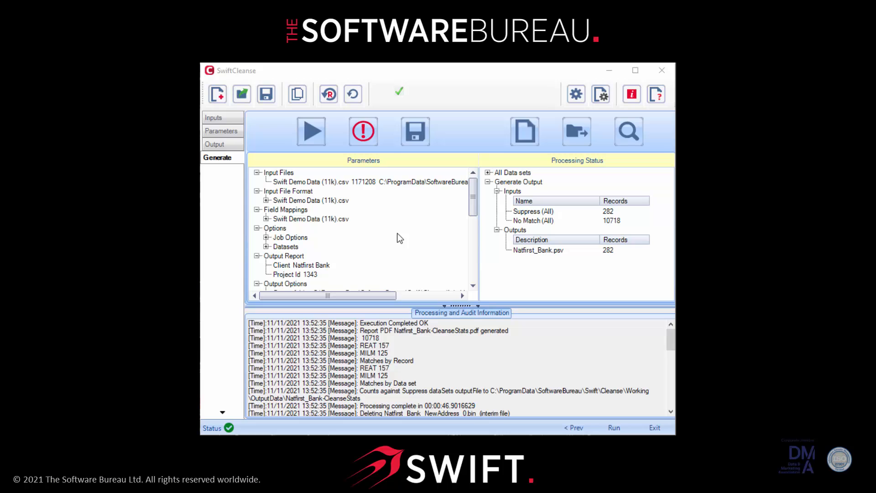
Save the project definition as Natfirst Bank_1343_Flag.xml in the ProjectDefinitions folder.
click(413, 130)
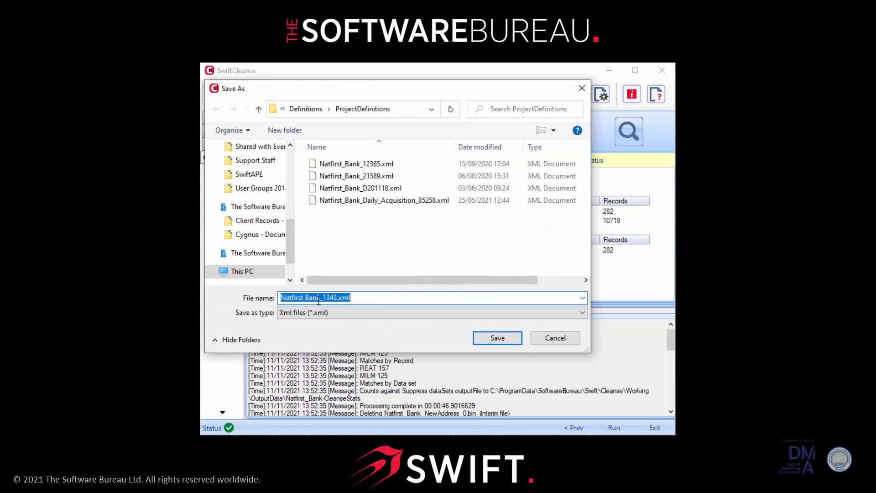
click(337, 299)
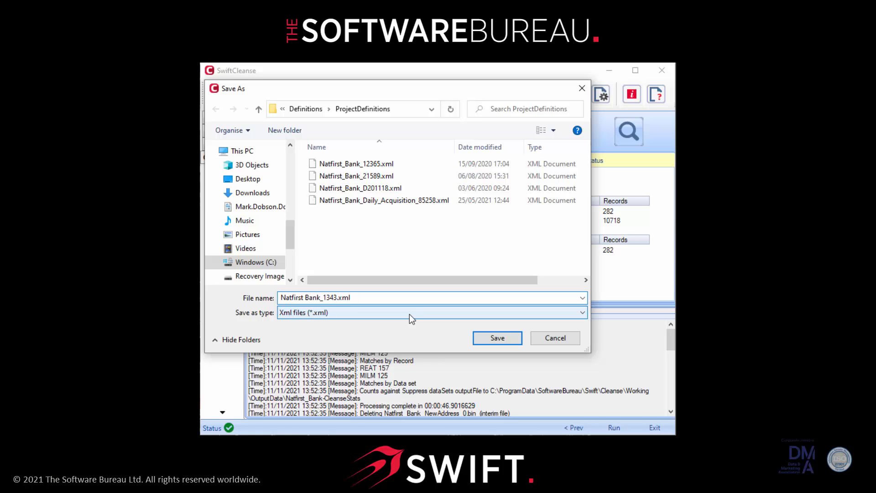
text(_Flag)
click(500, 340)
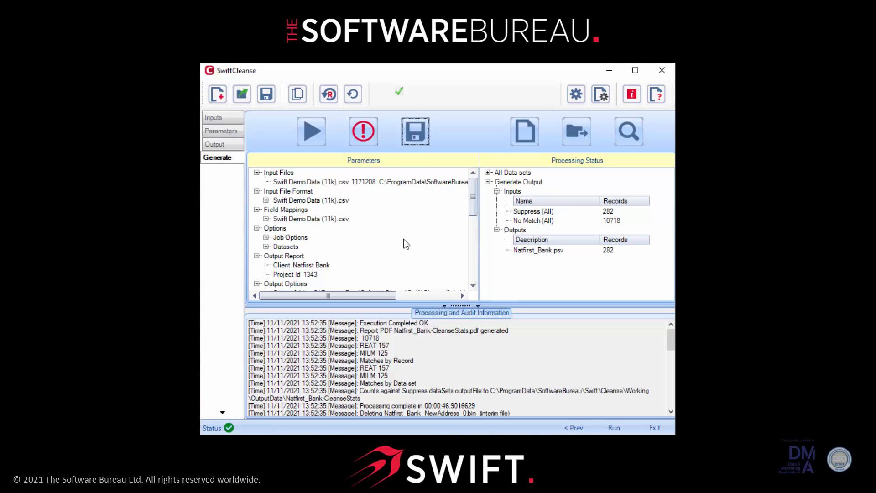
Load the saved project definition Natfirst Bank_1343_Flag.xml and check its job parameters and input file.
click(220, 119)
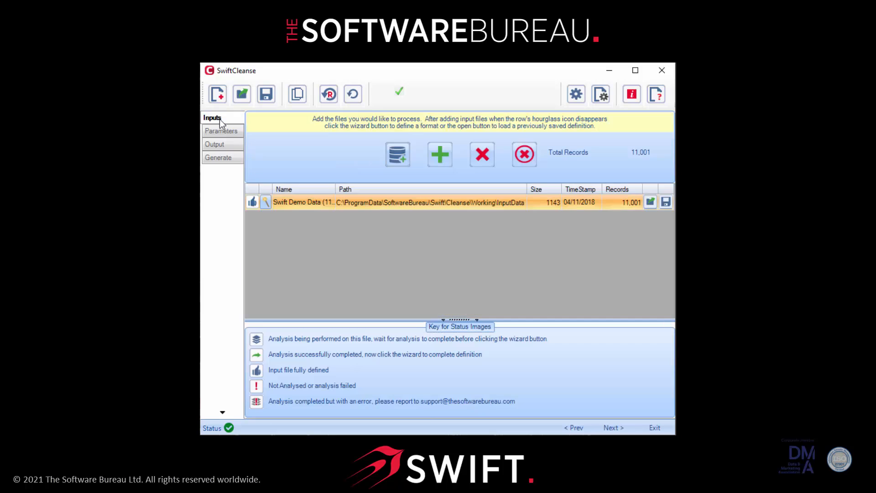
click(241, 94)
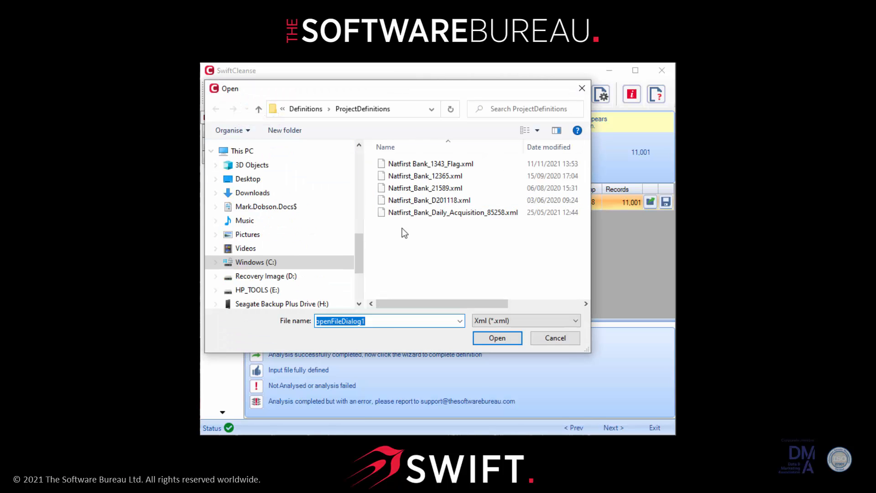
click(415, 165)
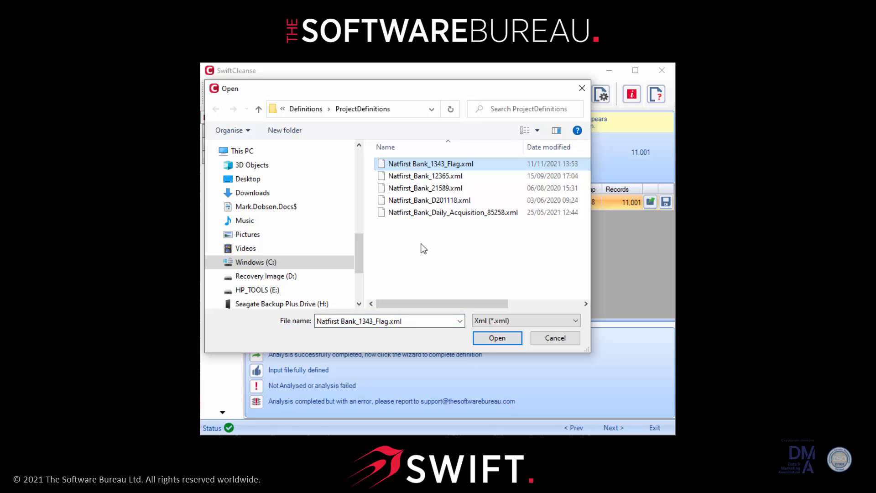
click(507, 340)
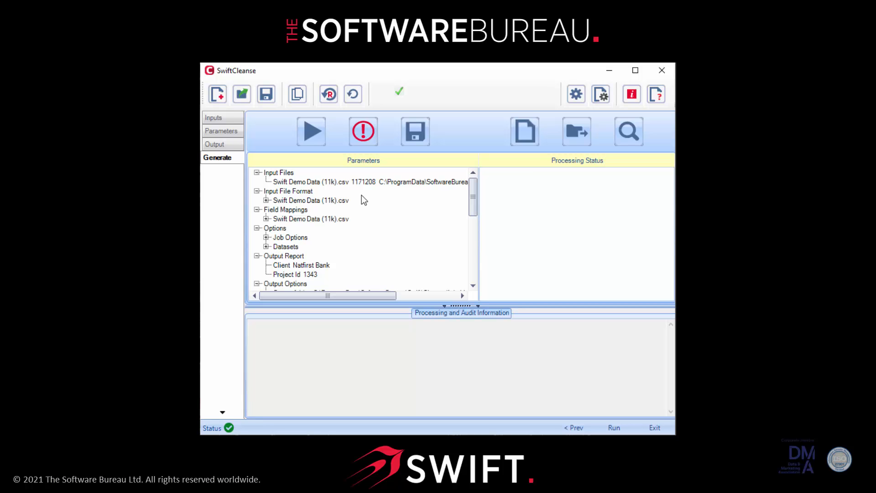
click(226, 133)
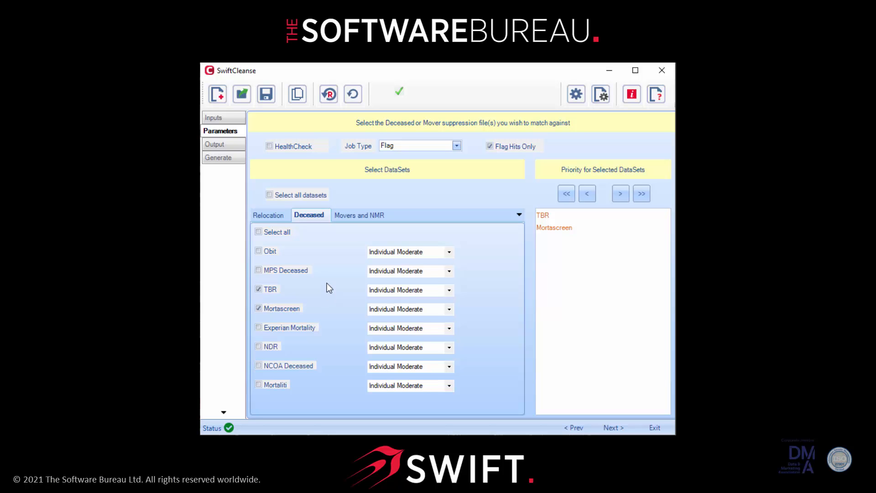
click(224, 117)
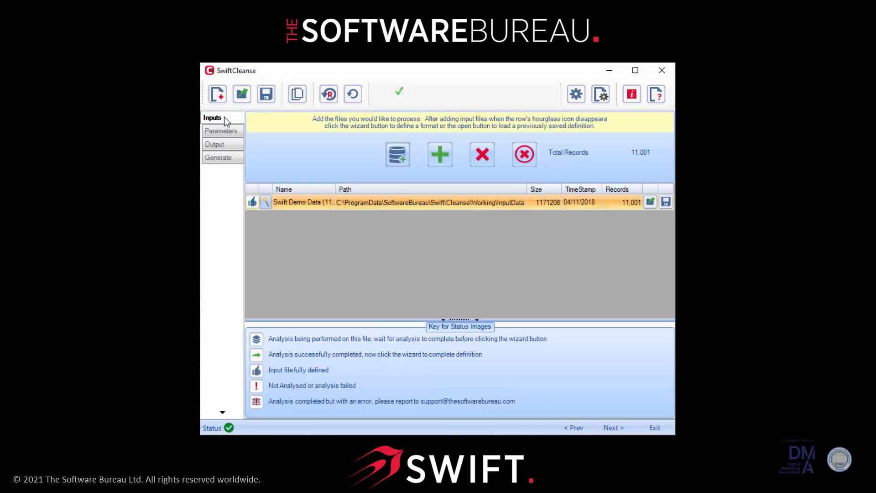